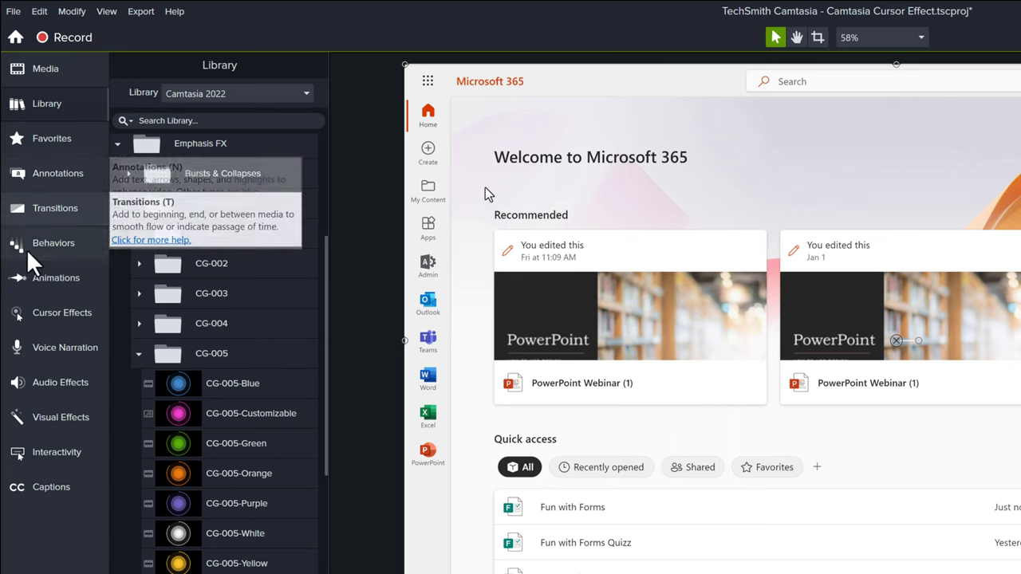
# Apply the Highlight cursor effect to the Sample Footage (Screen) clip.
pyautogui.click(61, 316)
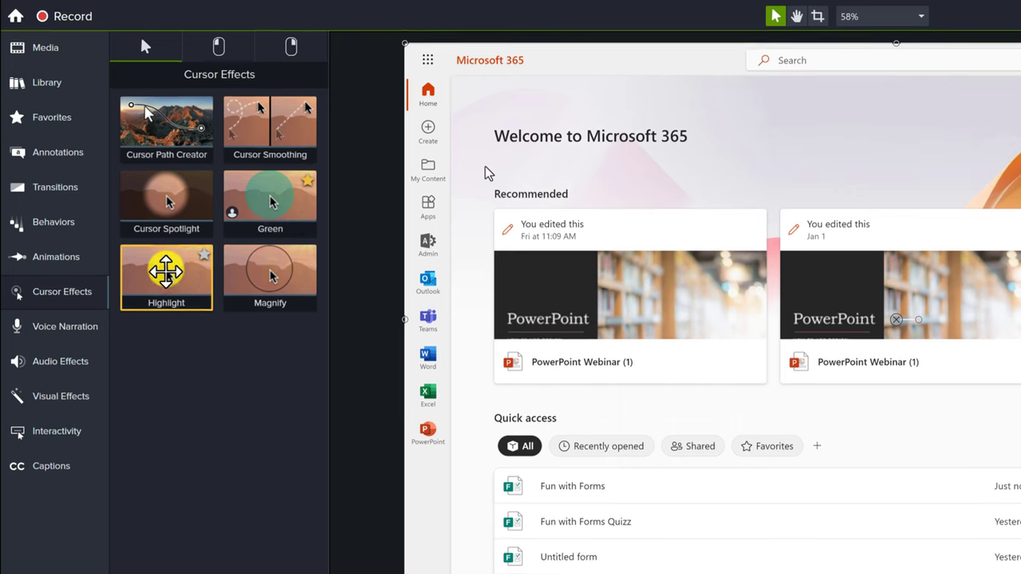
pyautogui.moveTo(164, 298); pyautogui.dragTo(518, 548)
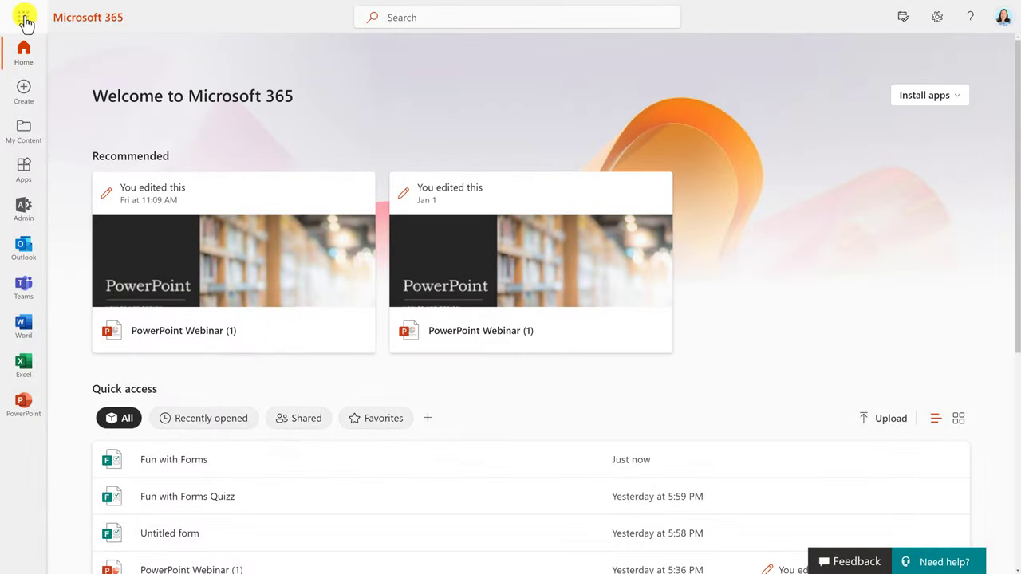
# Open Microsoft Forms from the Microsoft 365 app launcher.
pyautogui.click(24, 18)
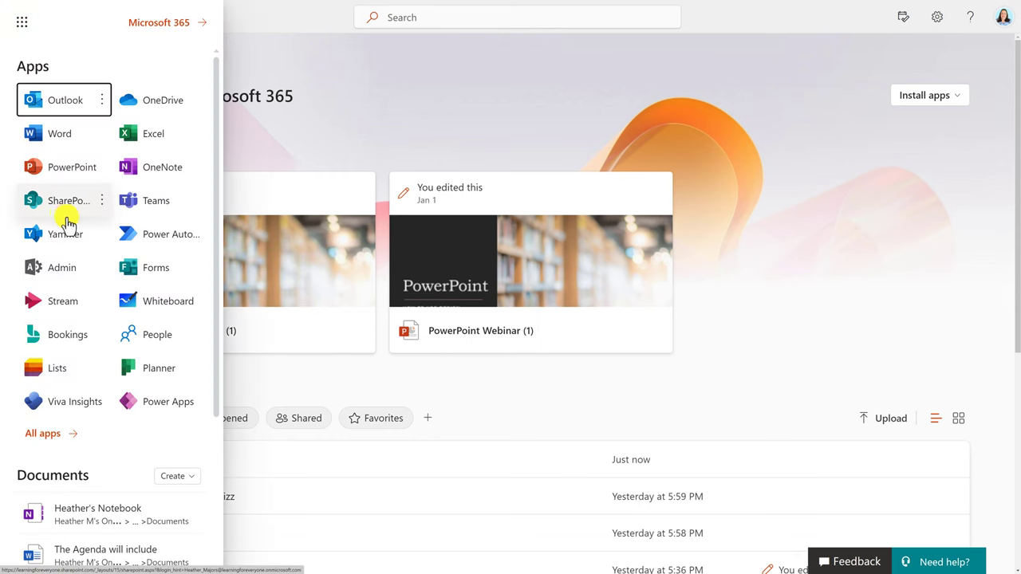
pyautogui.click(163, 280)
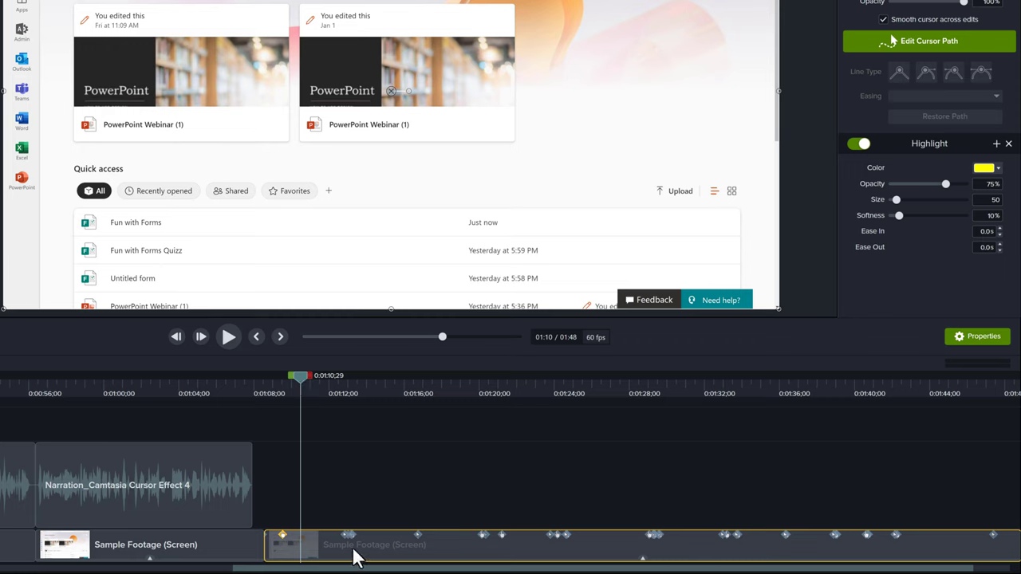
# Split the screen clip at about 01:12, select the short piece, and return the playhead to 01:10.
pyautogui.click(331, 558)
pyautogui.moveTo(302, 377); pyautogui.dragTo(343, 384)
pyautogui.press('s')
pyautogui.click(333, 559)
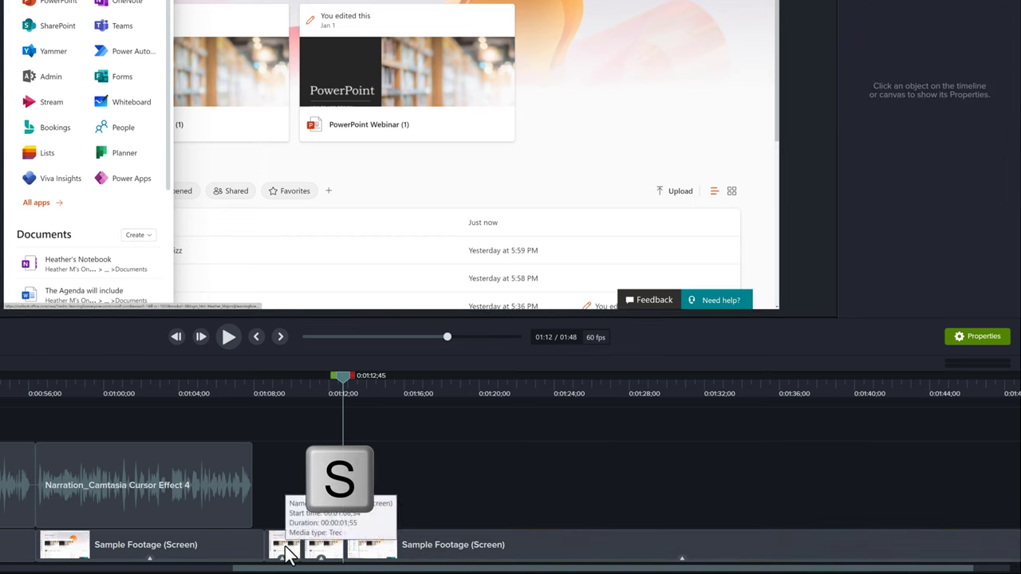
pyautogui.click(283, 546)
pyautogui.moveTo(363, 379); pyautogui.dragTo(281, 383)
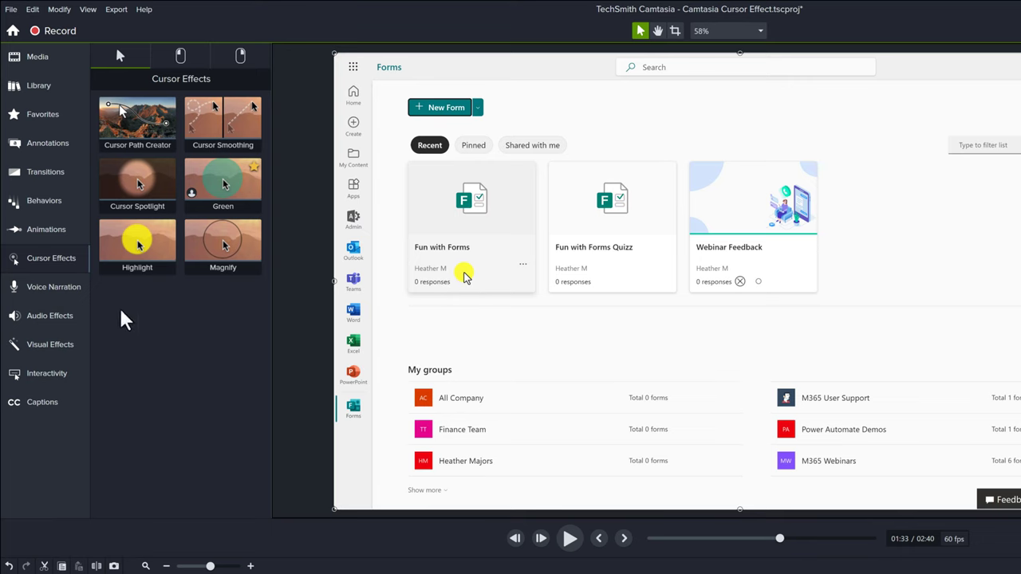
# Add a Custom animation to the screen clip and lower Highlight opacity to 0% at 01:35;10.
pyautogui.click(35, 229)
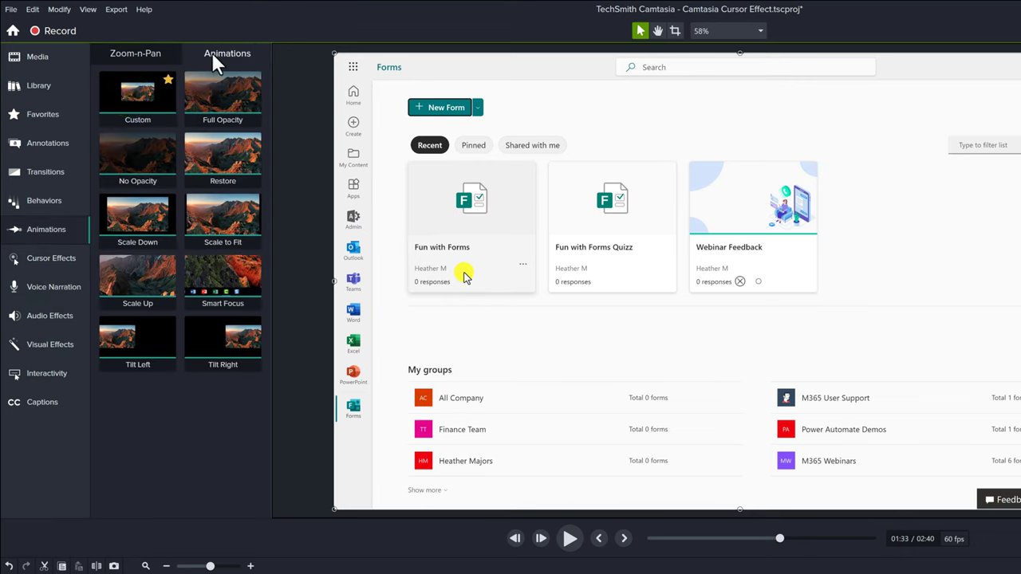
pyautogui.click(159, 84)
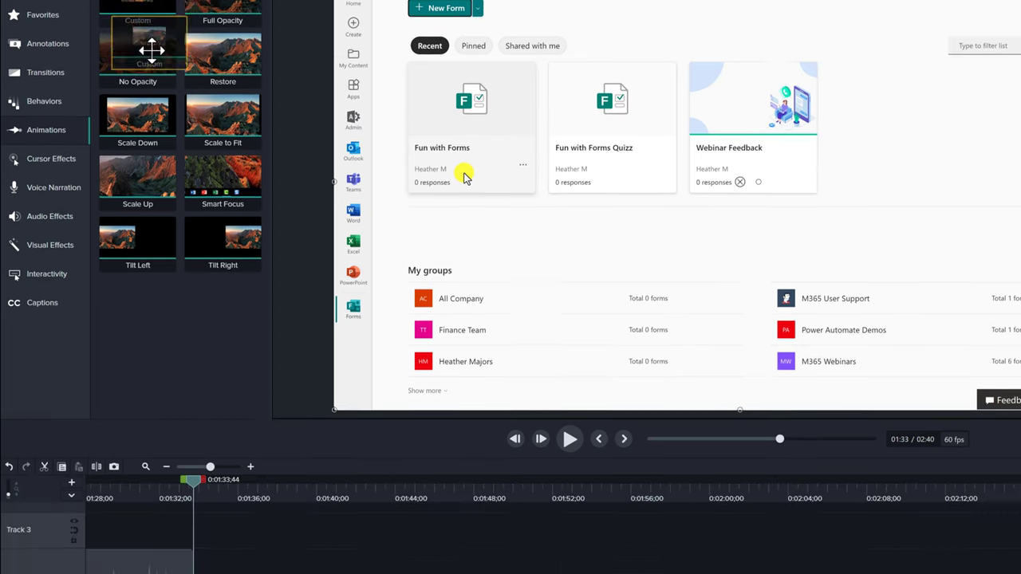
pyautogui.moveTo(137, 96)
pyautogui.mouseDown()
pyautogui.moveTo(232, 244)
pyautogui.moveTo(244, 392)
pyautogui.moveTo(239, 553)
pyautogui.moveTo(235, 545)
pyautogui.mouseUp()
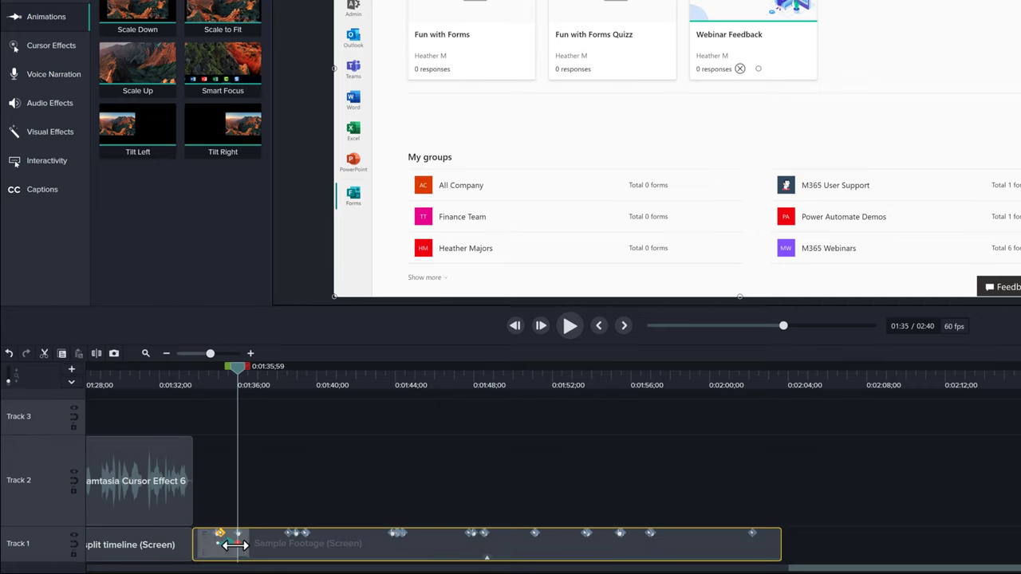
pyautogui.click(221, 377)
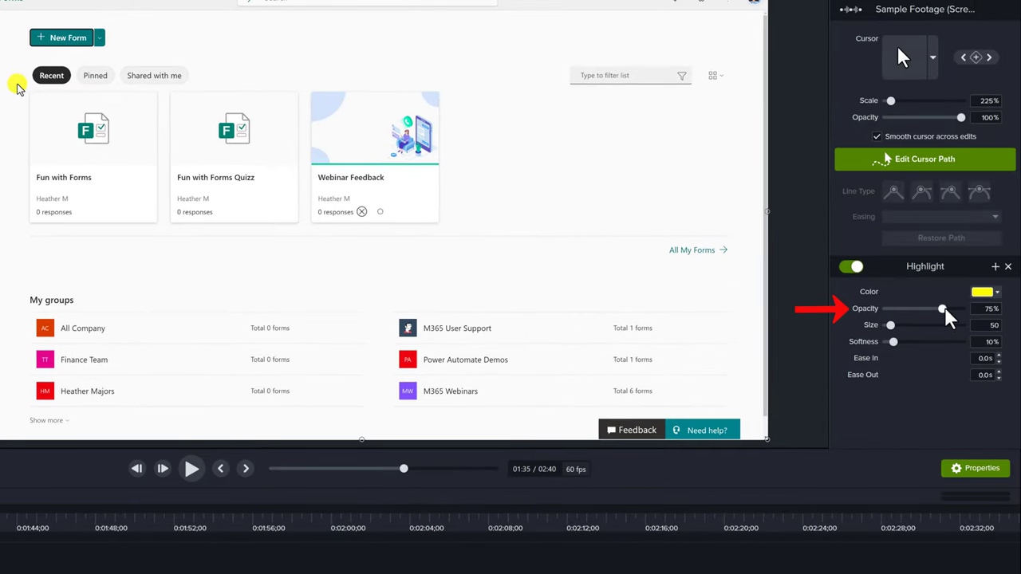
pyautogui.moveTo(945, 311); pyautogui.dragTo(868, 317)
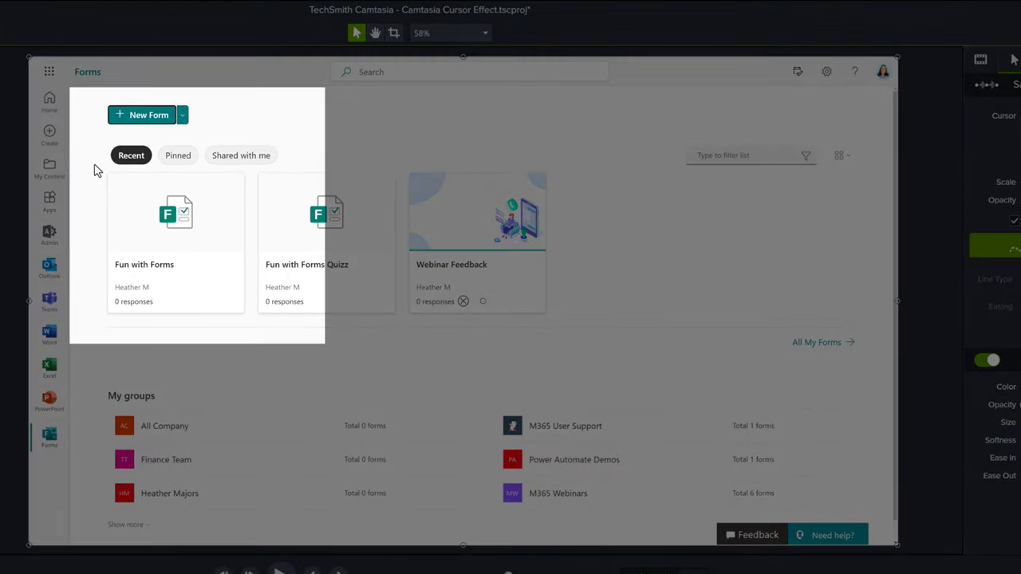
# Preview the fade, then add a second Custom animation at about 01:38 and replay it.
pyautogui.press('space')
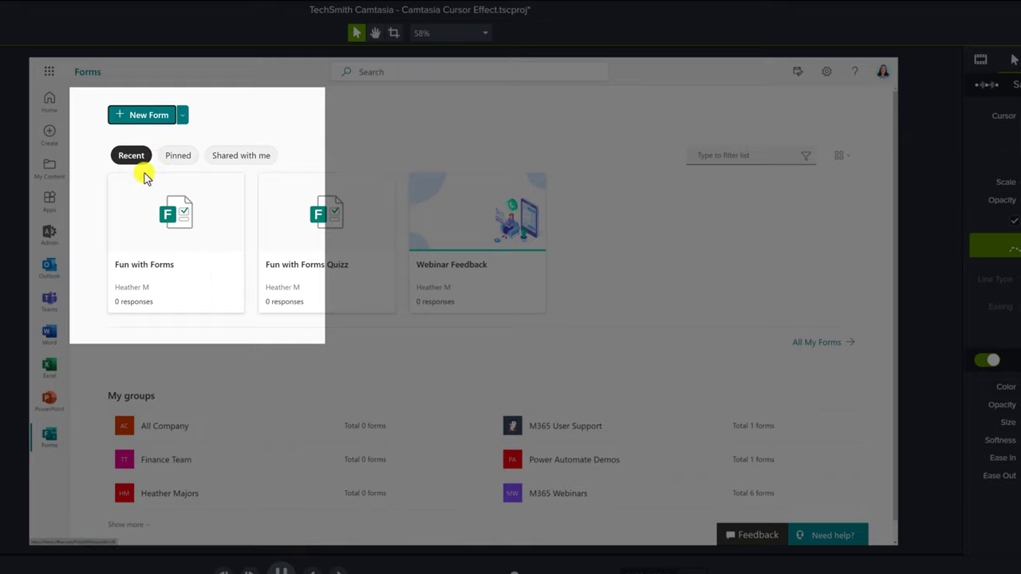
pyautogui.press('space')
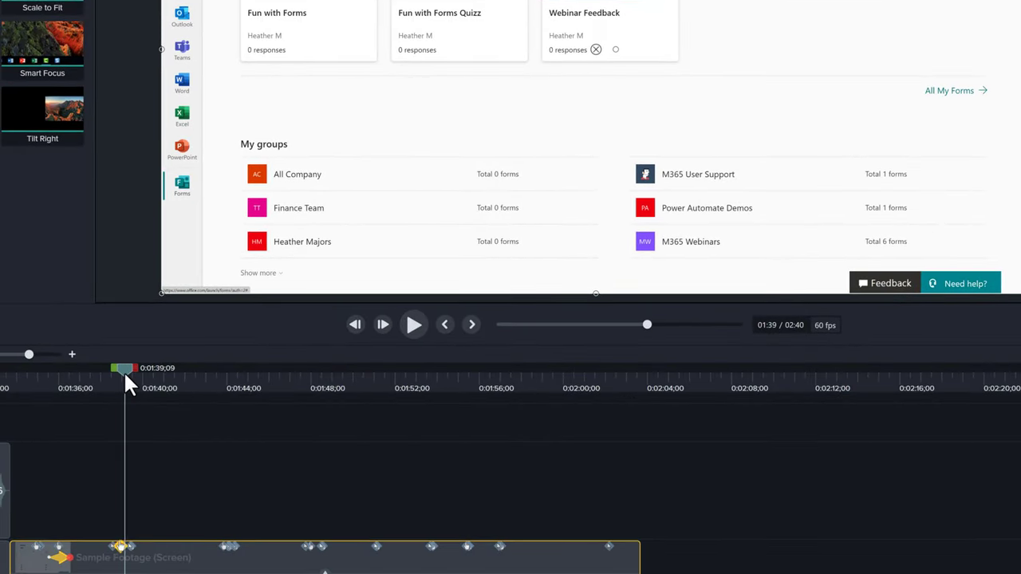
pyautogui.moveTo(124, 371); pyautogui.dragTo(106, 378)
pyautogui.moveTo(42, 111); pyautogui.dragTo(128, 571)
pyautogui.click(414, 324)
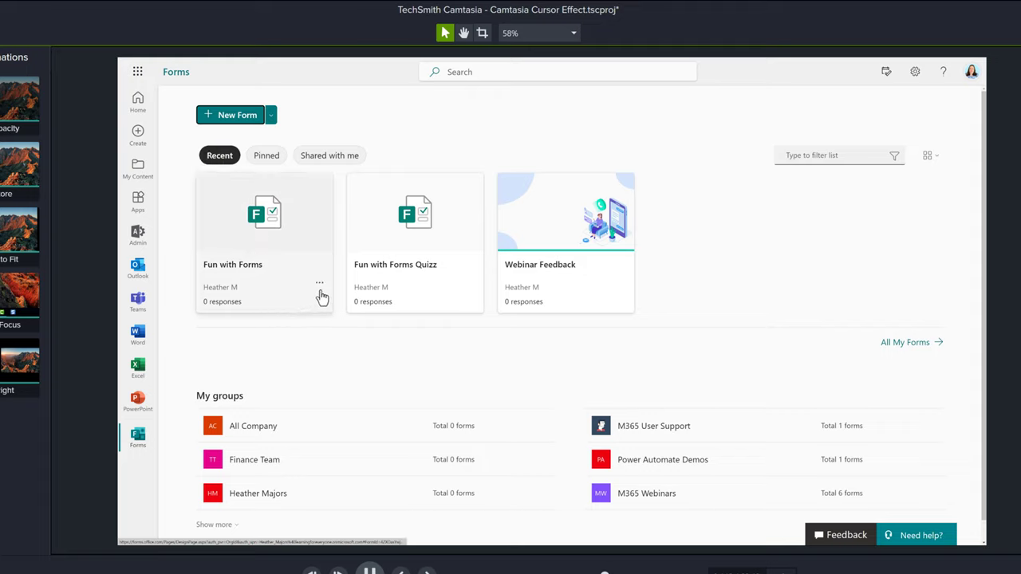
pyautogui.press('space')
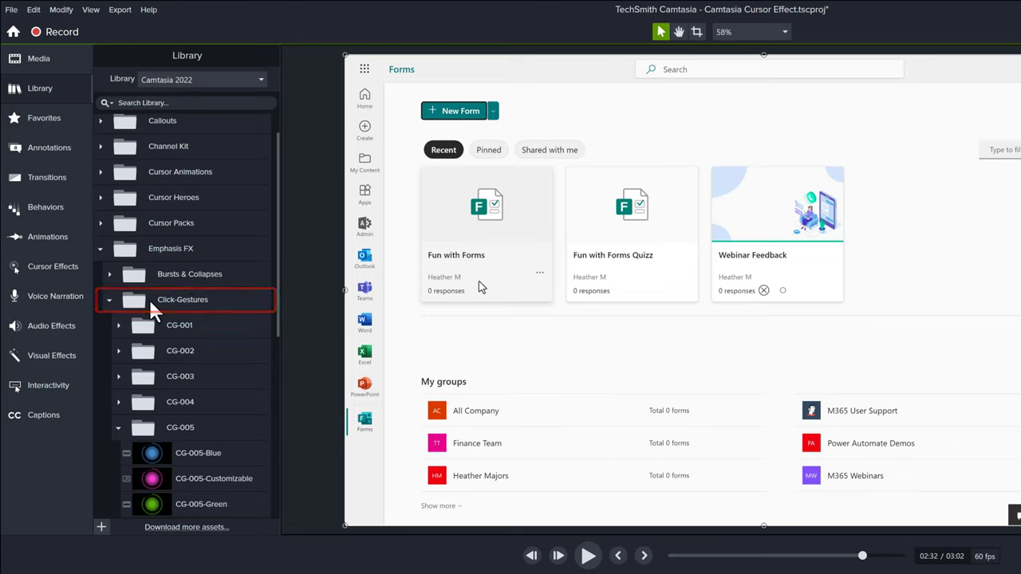
# Scroll the Library to reveal the CG-005 colour variants.
pyautogui.scroll(-2, 195, 437)
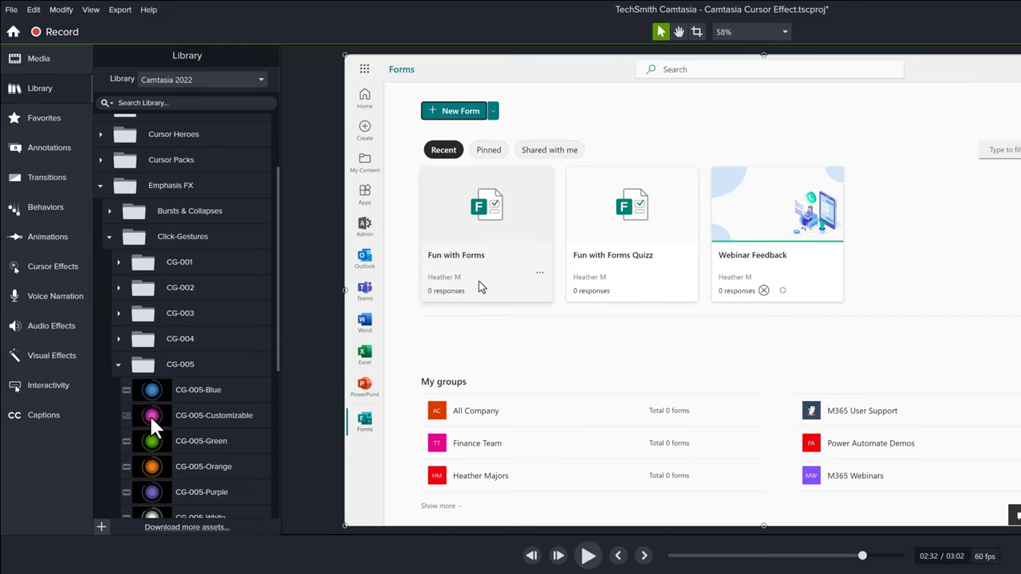
# Place CG-005-Customizable click gestures on Track 2 at the 02:40 and 02:44 clicks.
pyautogui.moveTo(151, 420); pyautogui.dragTo(510, 246)
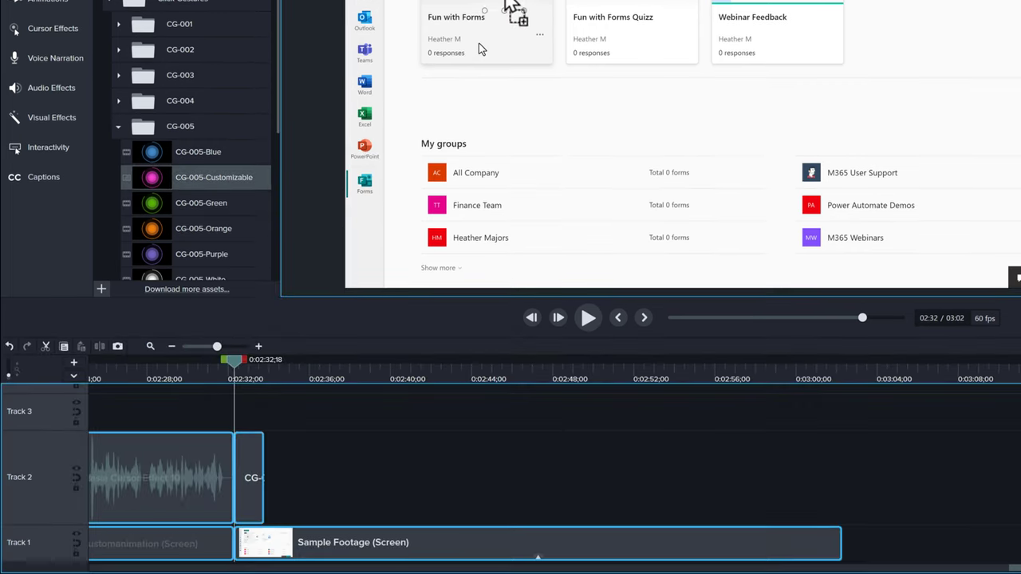
pyautogui.moveTo(505, 3); pyautogui.dragTo(504, 3)
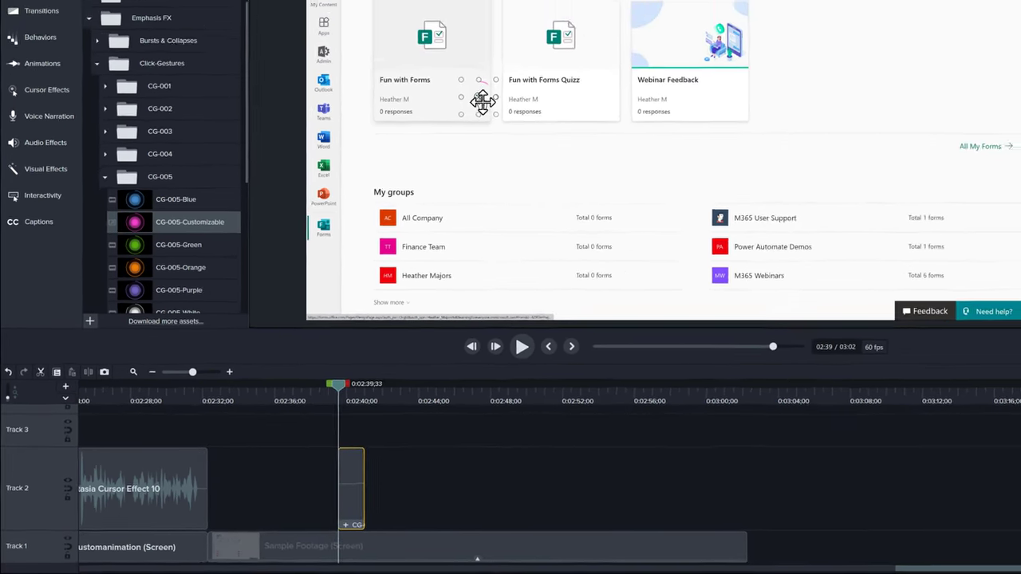
pyautogui.moveTo(324, 404); pyautogui.dragTo(416, 395)
pyautogui.moveTo(132, 249); pyautogui.dragTo(417, 511)
# Add a third gesture at 02:47 and position it over the Pinned tab click.
pyautogui.moveTo(423, 401); pyautogui.dragTo(468, 399)
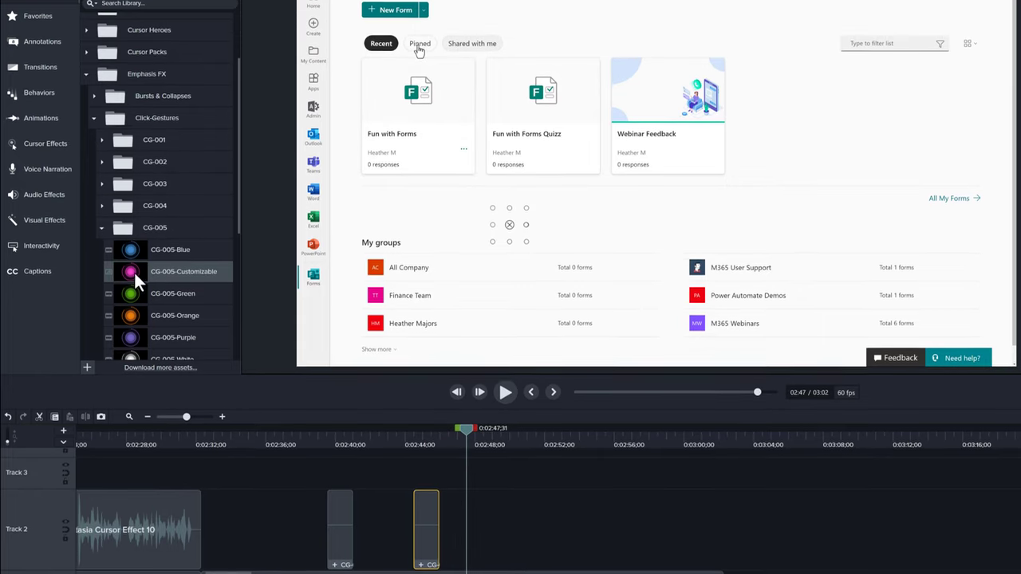
pyautogui.moveTo(131, 233); pyautogui.dragTo(471, 504)
pyautogui.moveTo(471, 546)
pyautogui.mouseDown()
pyautogui.moveTo(494, 559)
pyautogui.moveTo(470, 551)
pyautogui.mouseUp()
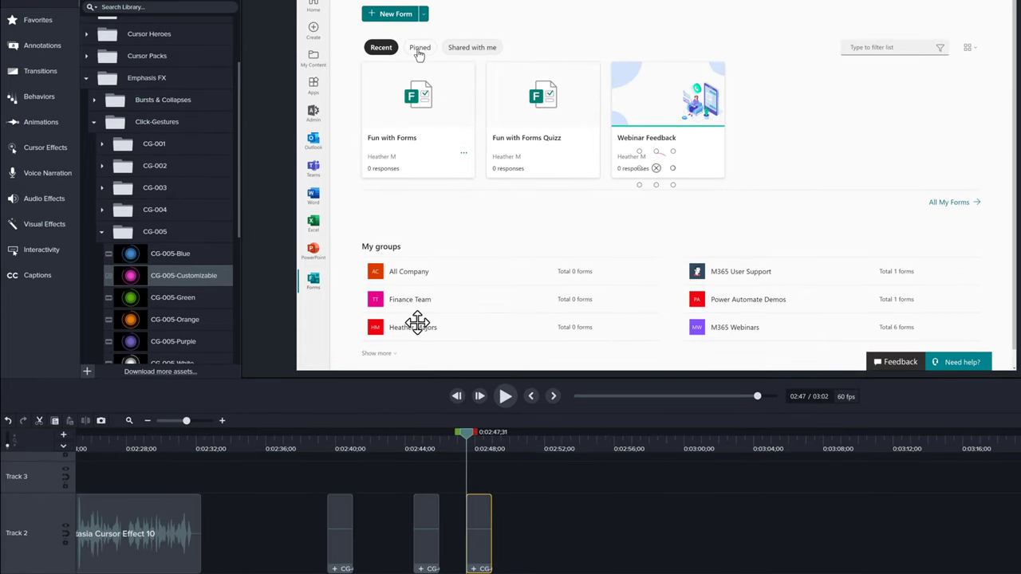
pyautogui.moveTo(656, 169); pyautogui.dragTo(418, 50)
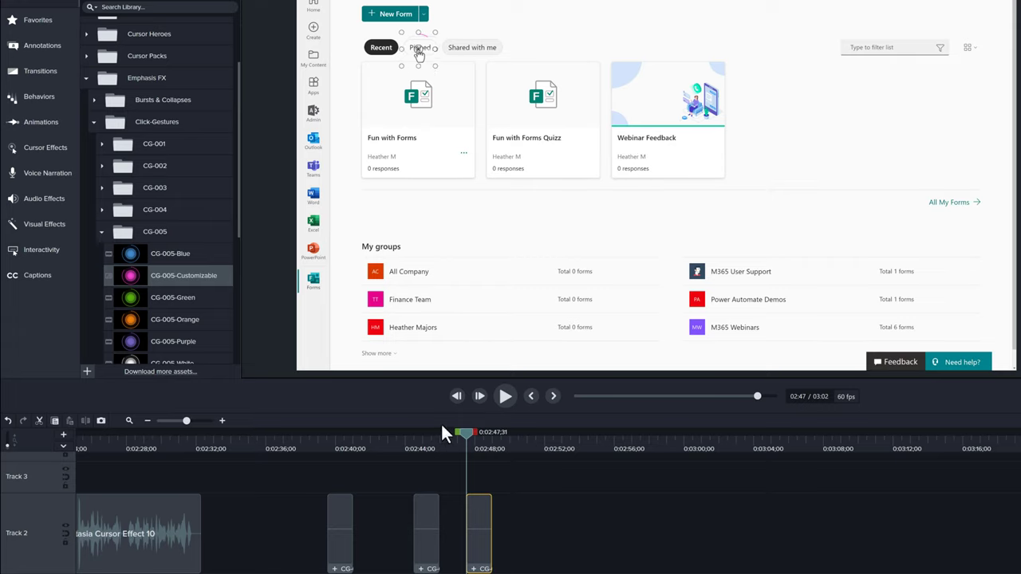
pyautogui.moveTo(464, 431)
pyautogui.mouseDown()
pyautogui.moveTo(515, 437)
pyautogui.moveTo(472, 435)
pyautogui.mouseUp()
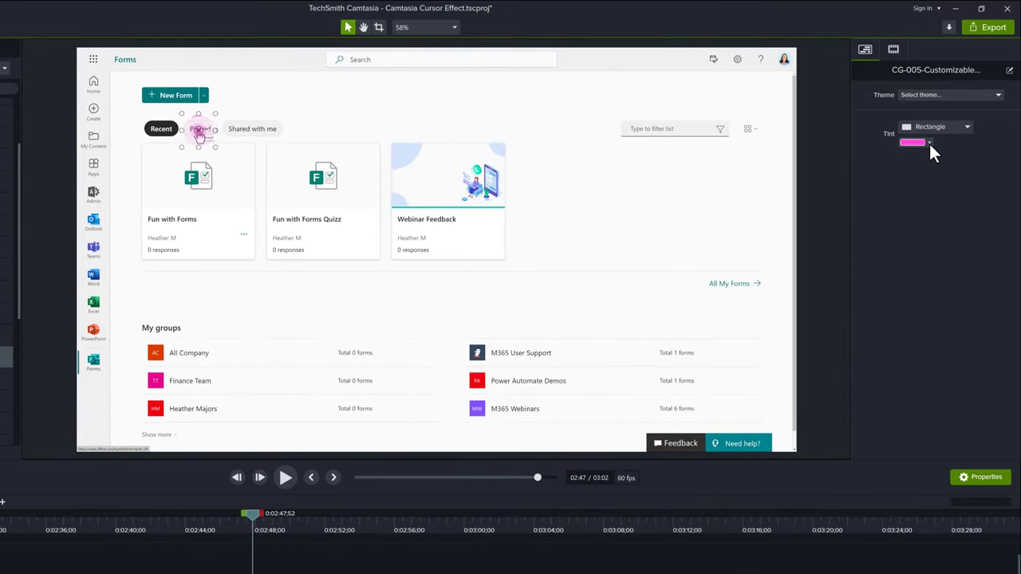
# Sample the New Form button's teal #027878 as the gesture tint, undoing and retrying the eyedropper.
pyautogui.click(929, 144)
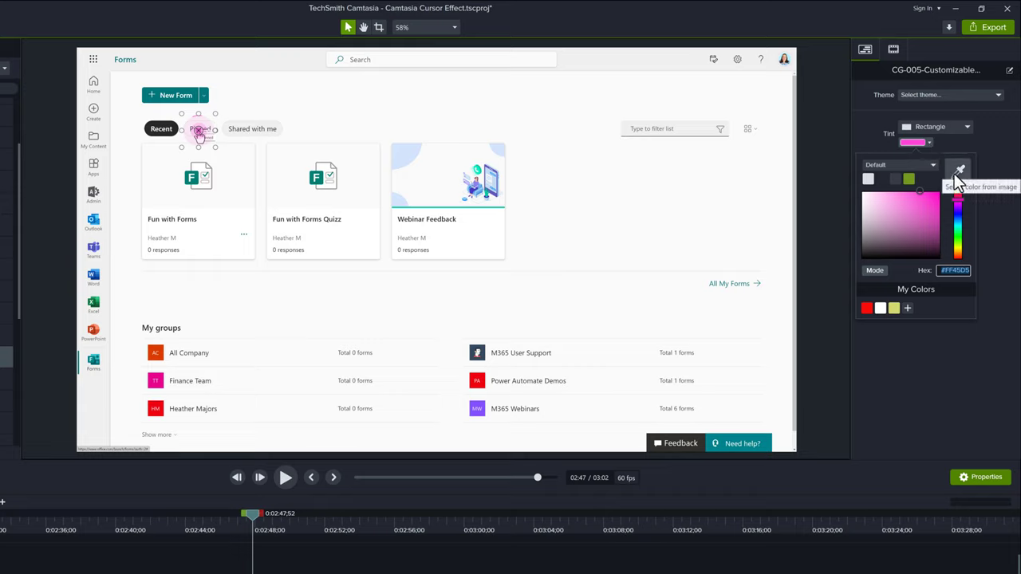
pyautogui.click(956, 173)
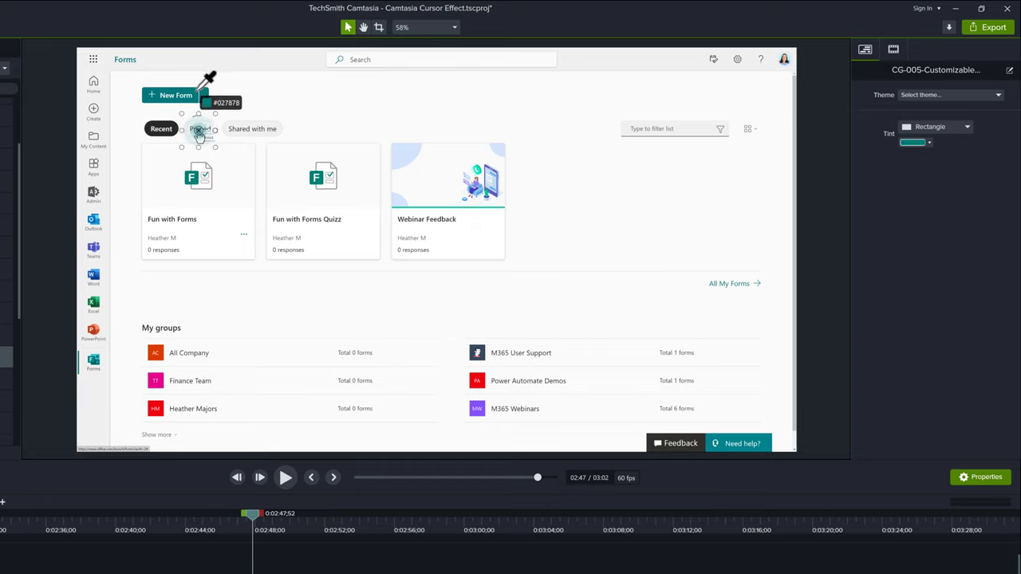
pyautogui.click(203, 87)
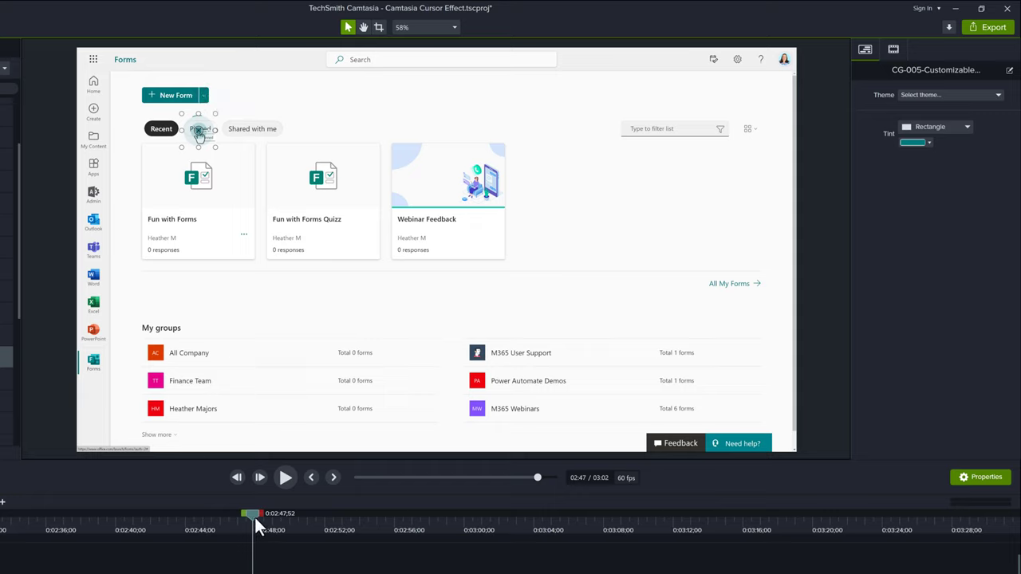
pyautogui.hotkey('ctrl', 'z')
pyautogui.click(929, 142)
pyautogui.click(957, 172)
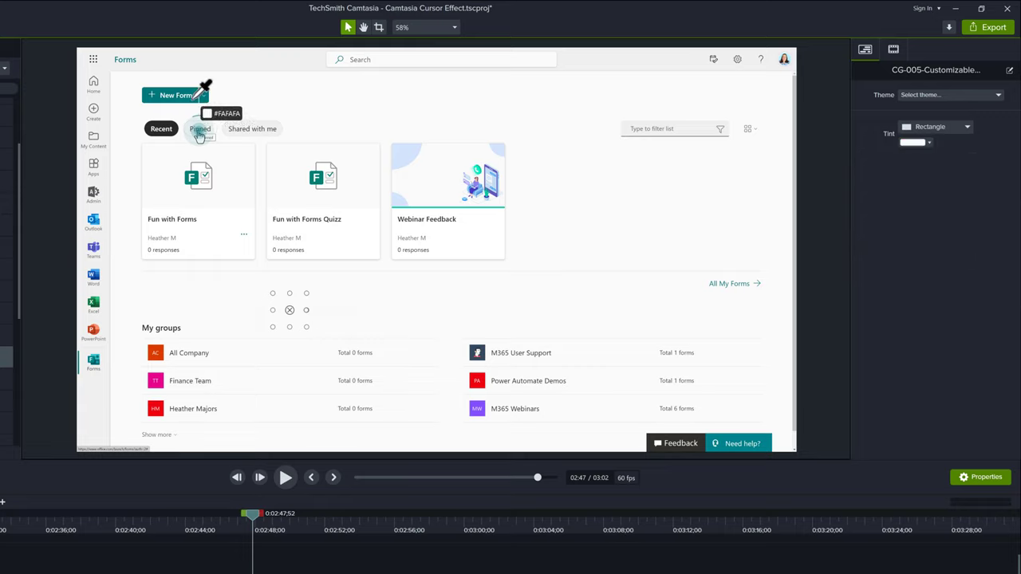
pyautogui.click(198, 89)
pyautogui.hotkey('ctrl', 'z')
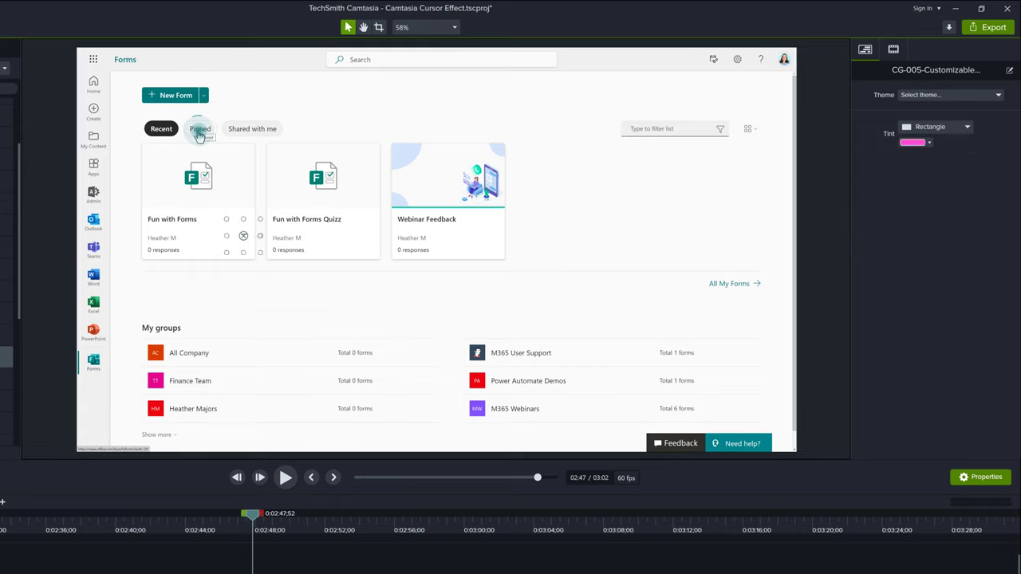
pyautogui.click(929, 142)
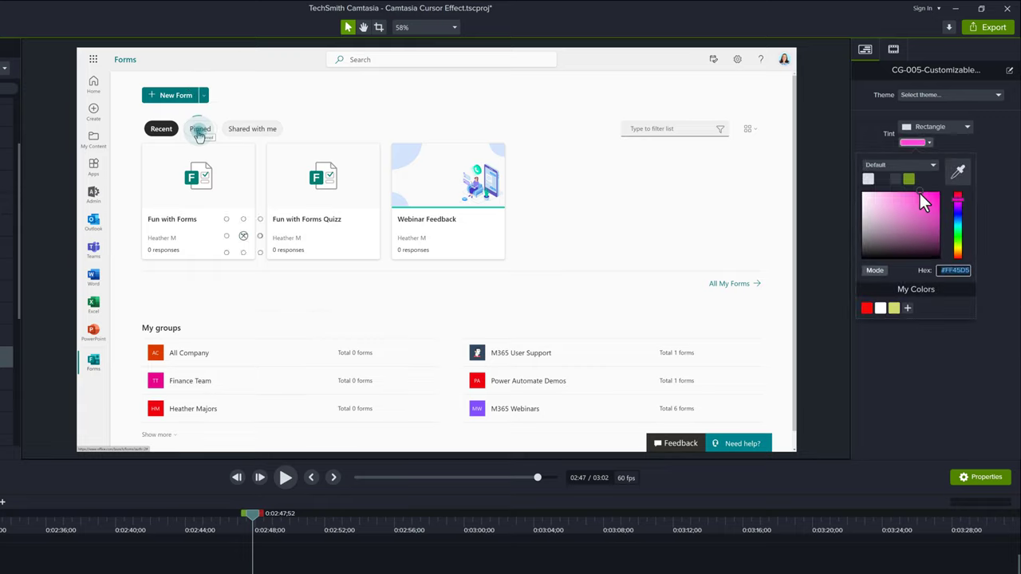
pyautogui.click(958, 173)
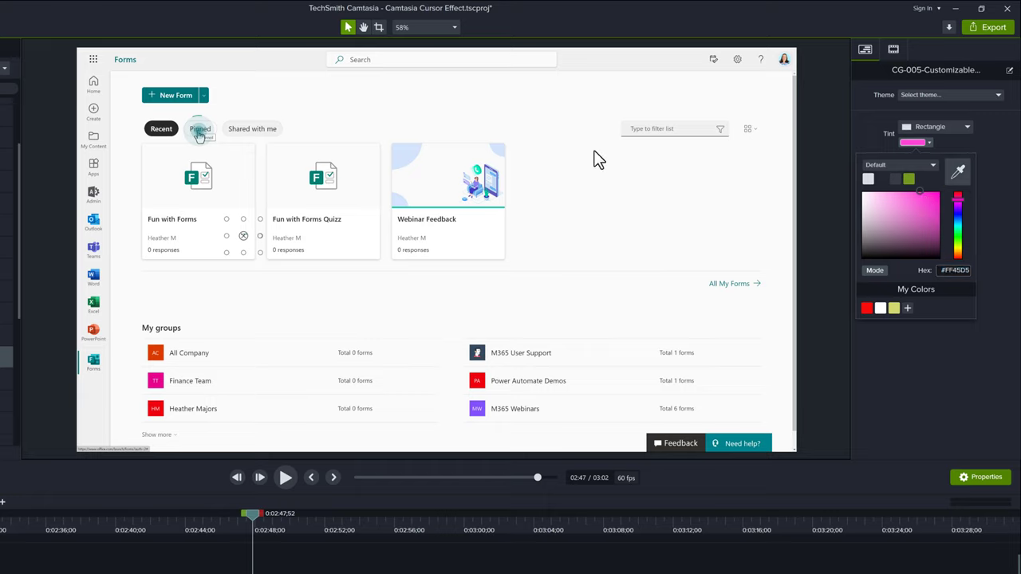
# Confirm the teal New Form tint and play the footage from 02:42 to preview the gesture.
pyautogui.click(167, 93)
pyautogui.click(285, 480)
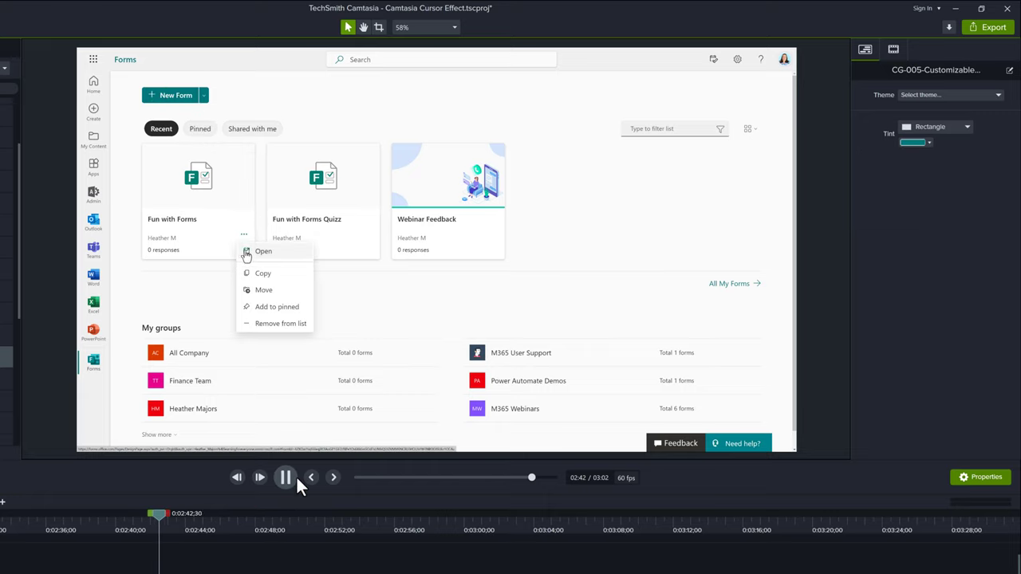